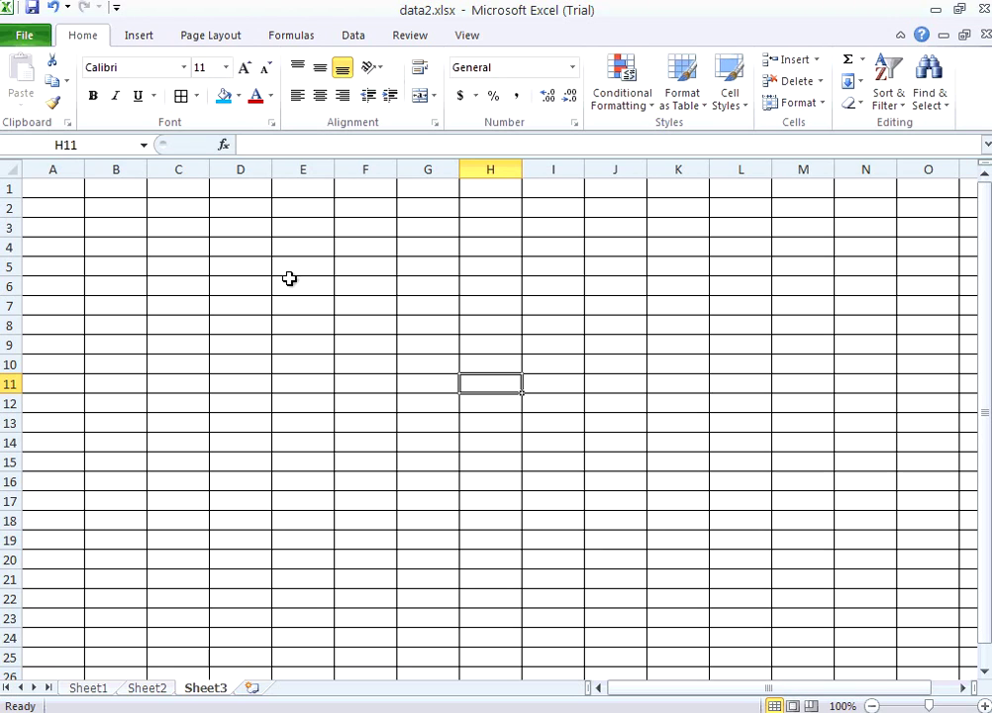
# - Widen column D, narrow column E, and increase the height of row 5
pyautogui.moveTo(265, 255); pyautogui.dragTo(302, 287)
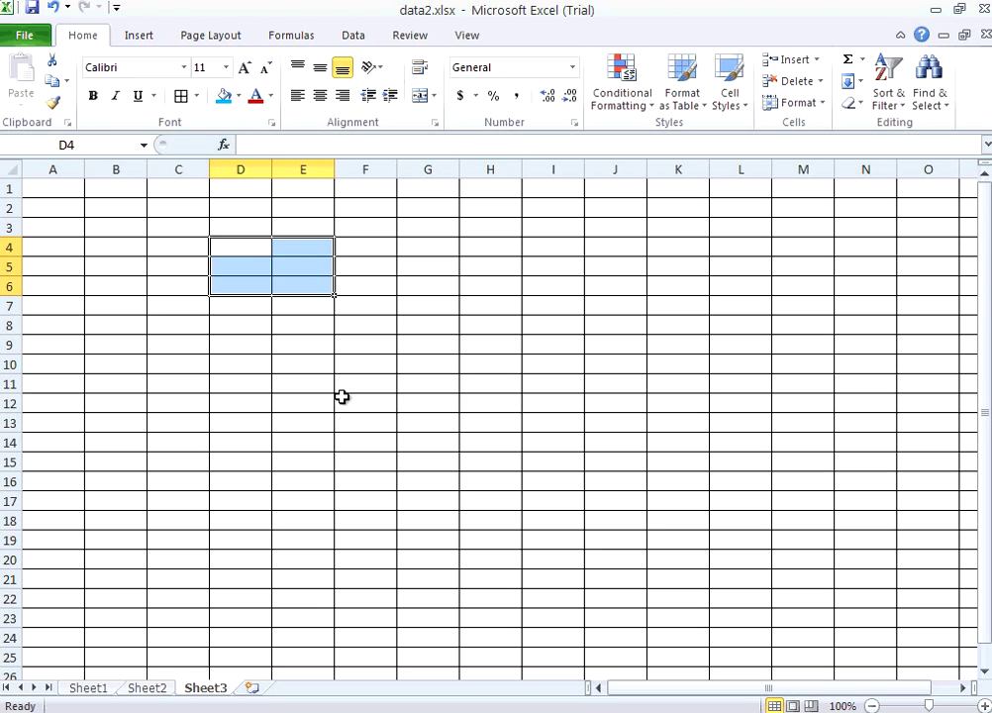
pyautogui.click(267, 247)
pyautogui.moveTo(272, 166); pyautogui.dragTo(308, 166)
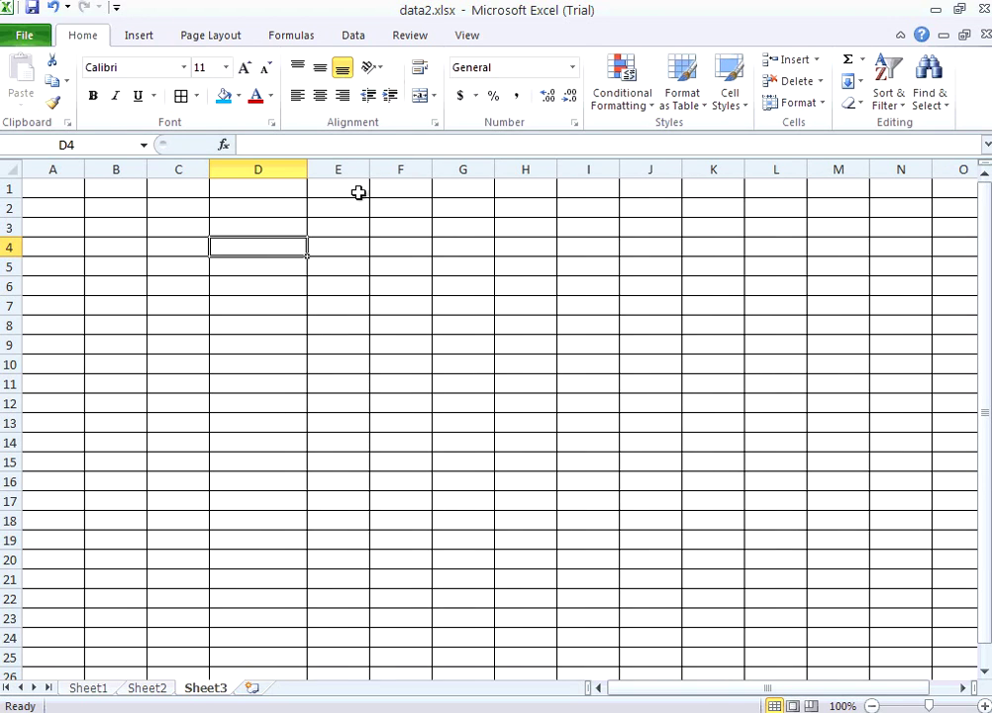
pyautogui.moveTo(370, 170); pyautogui.dragTo(347, 168)
pyautogui.moveTo(16, 286); pyautogui.dragTo(16, 305)
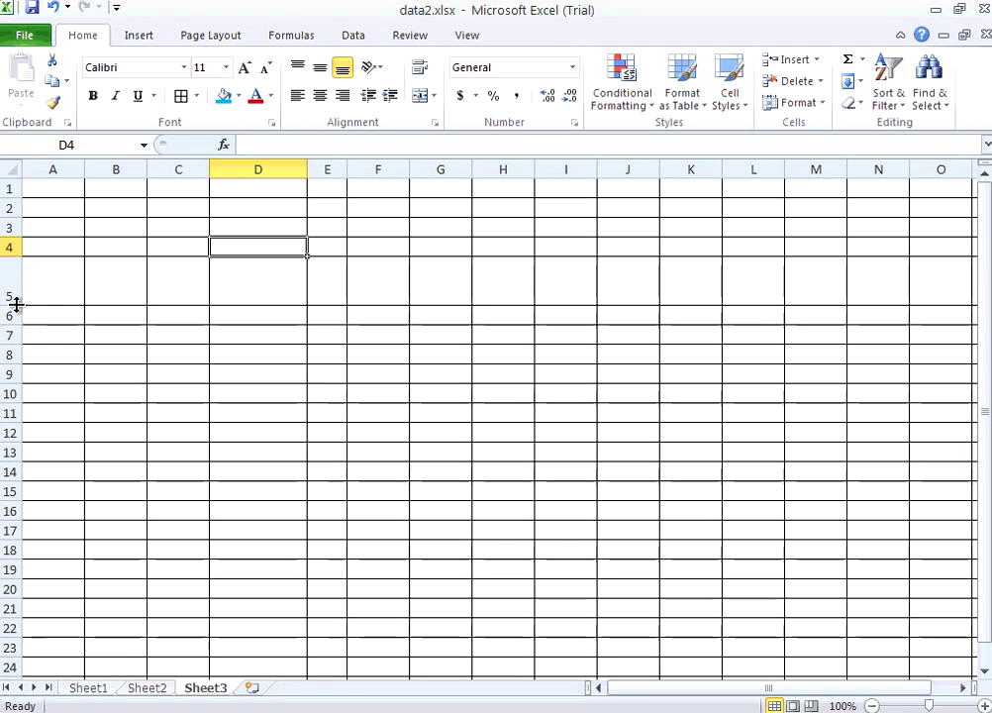
# - Enter the text "Hello how are you? I am fine." in cell D5
pyautogui.click(269, 285)
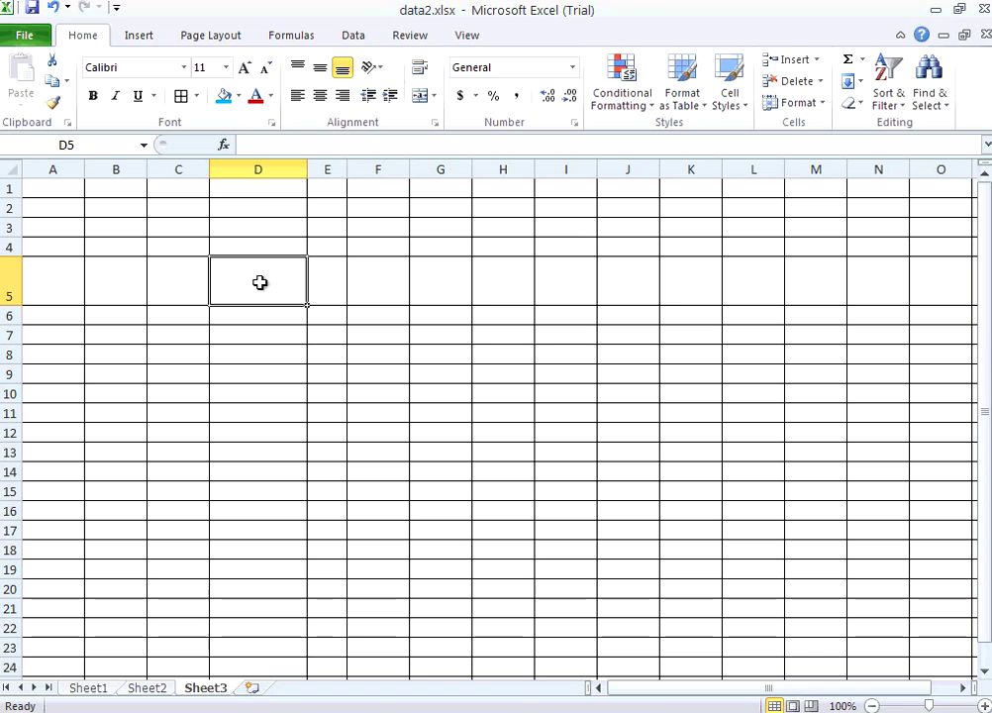
pyautogui.write('Hel')
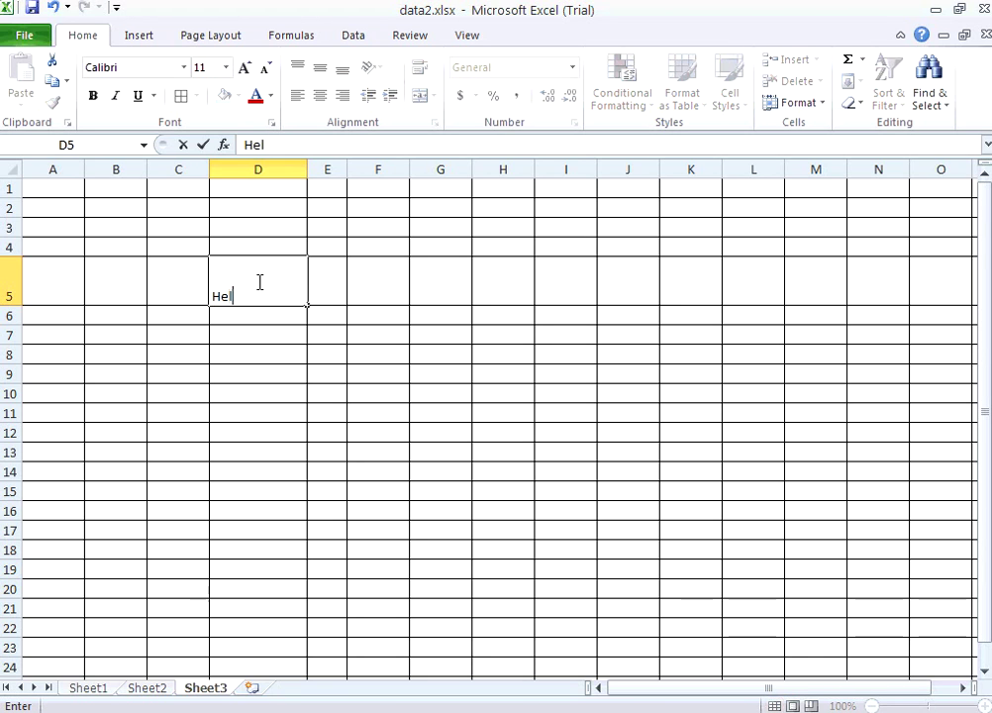
pyautogui.write('lo how are you')
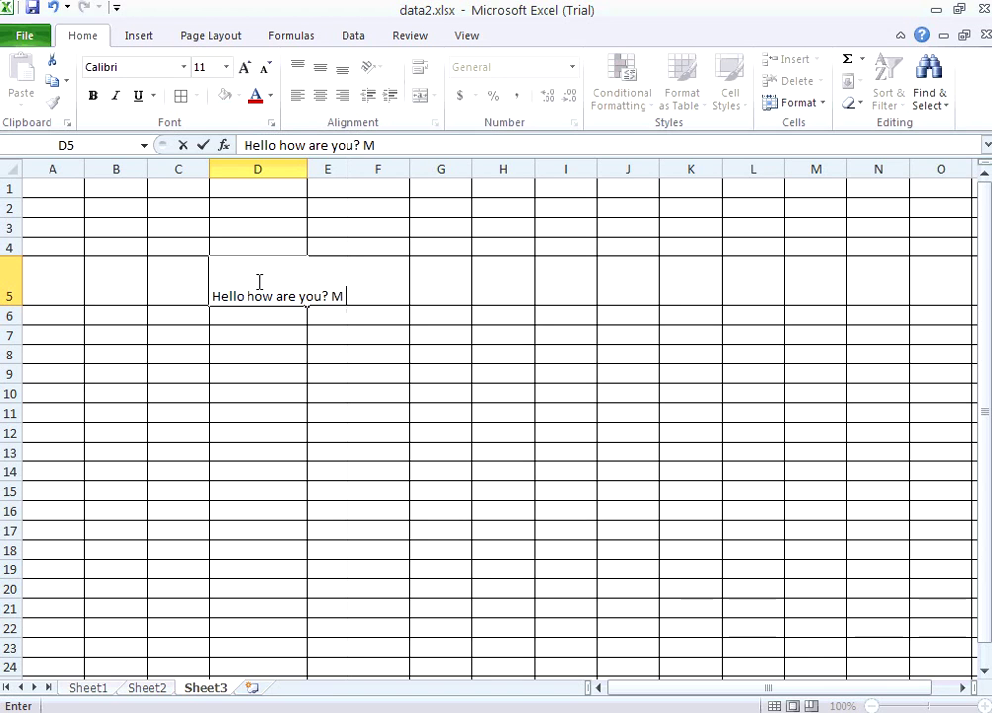
pyautogui.write('? M')
pyautogui.press('BackSpace')
pyautogui.write('I am fine.')
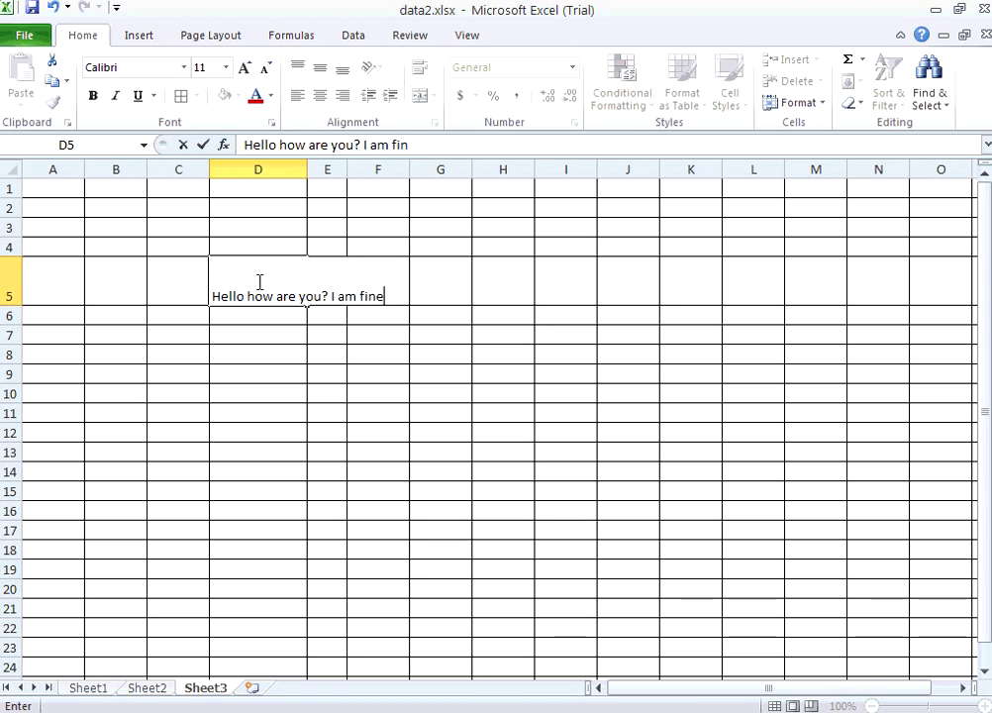
pyautogui.press('Tab')
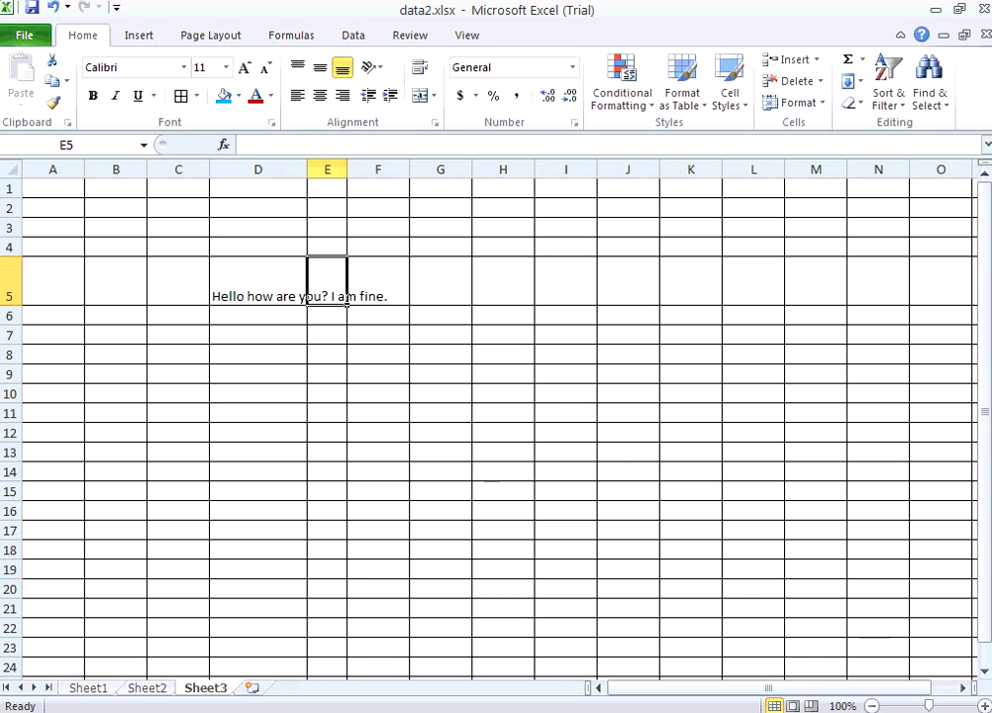
# - Zoom the sheet to 120% and examine which of cells D5 and E5 holds the overflowing text
pyautogui.click(983, 705)
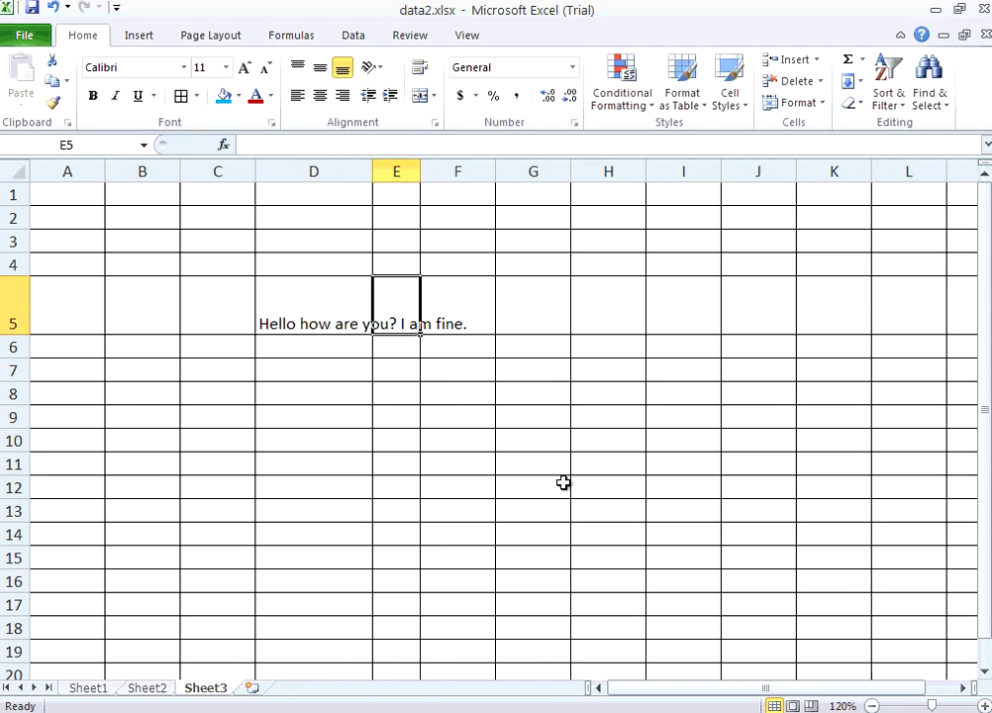
pyautogui.click(297, 322)
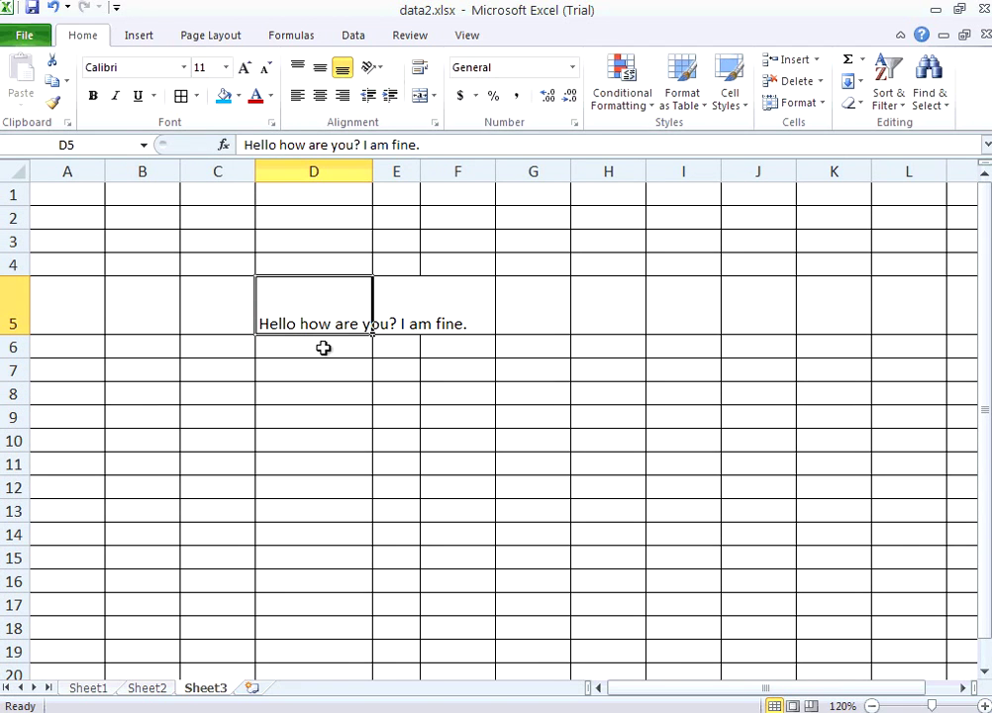
pyautogui.click(391, 305)
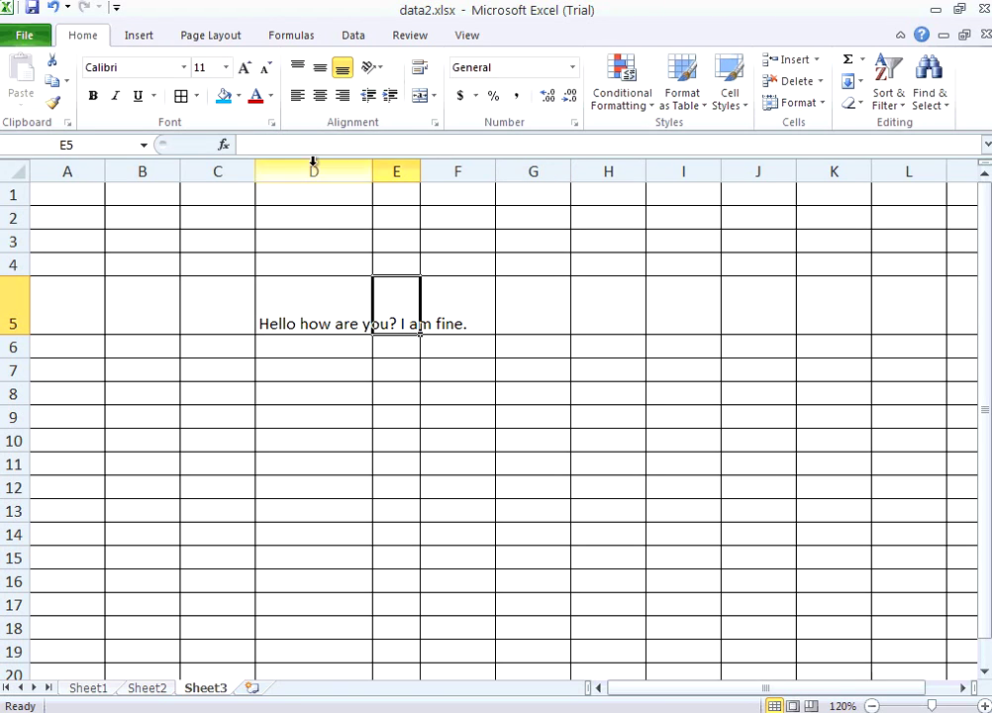
pyautogui.click(256, 145)
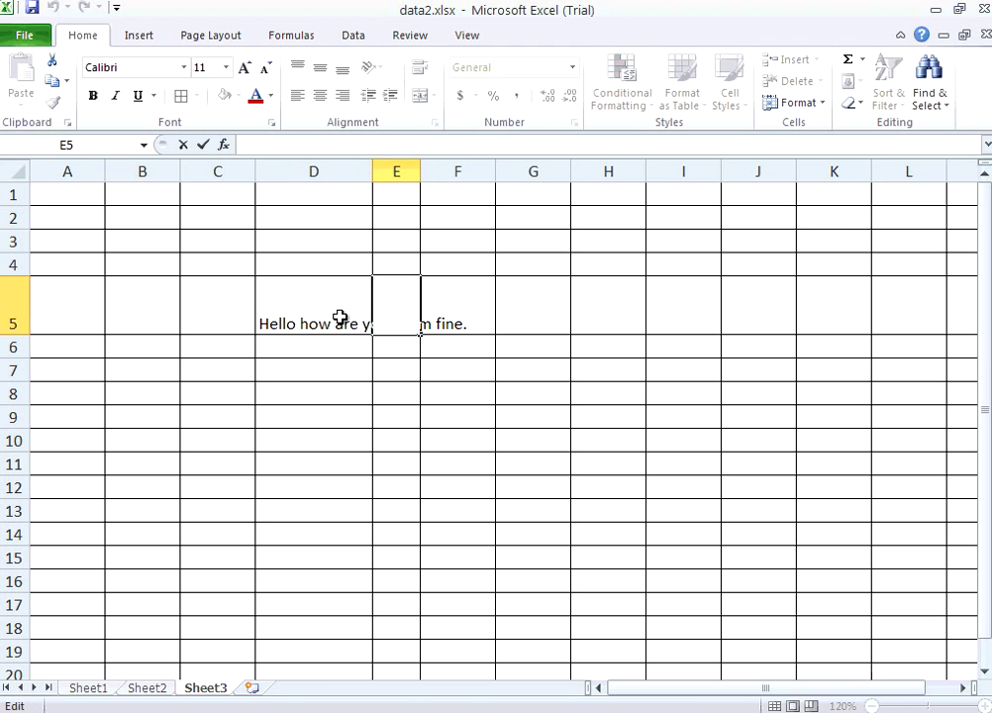
# - Turn on text wrapping for cell D5
pyautogui.click(327, 315)
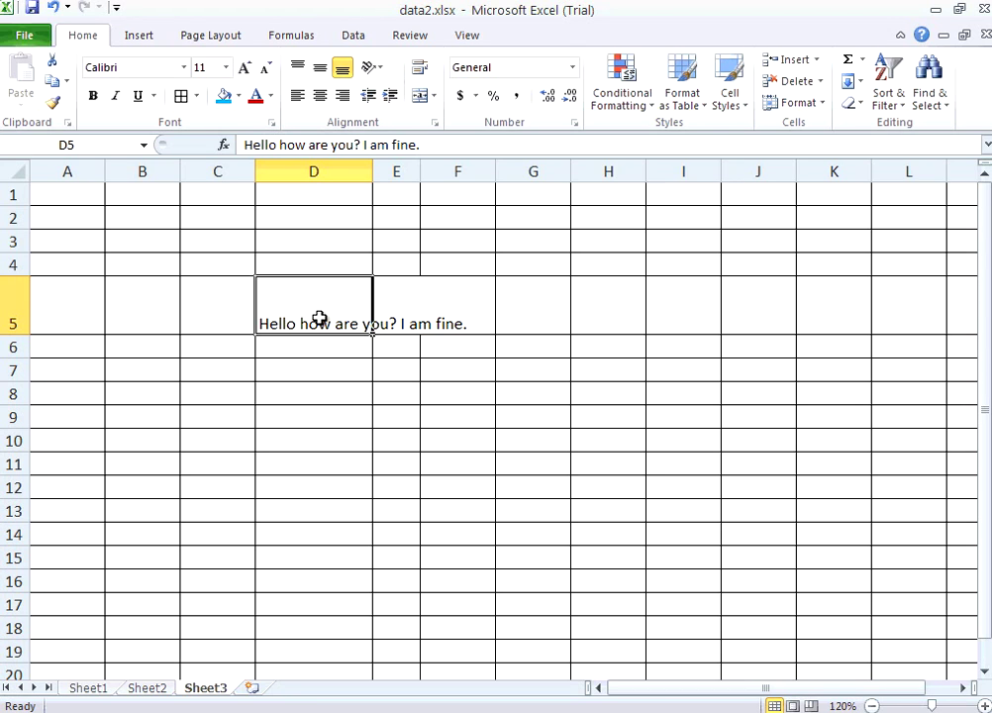
pyautogui.click(469, 36)
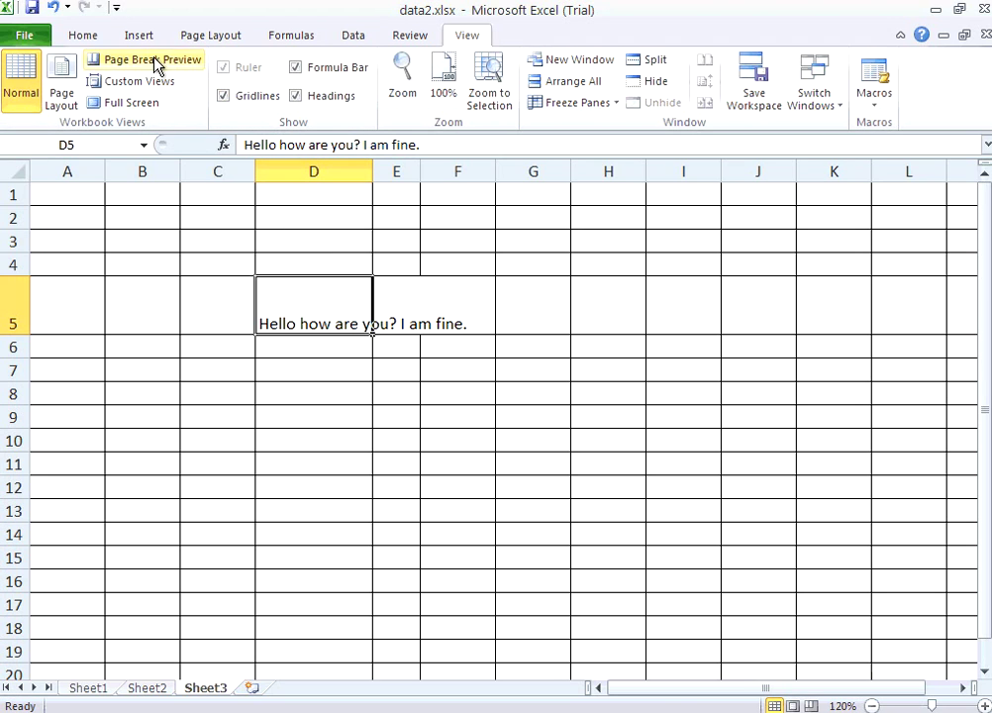
pyautogui.click(82, 35)
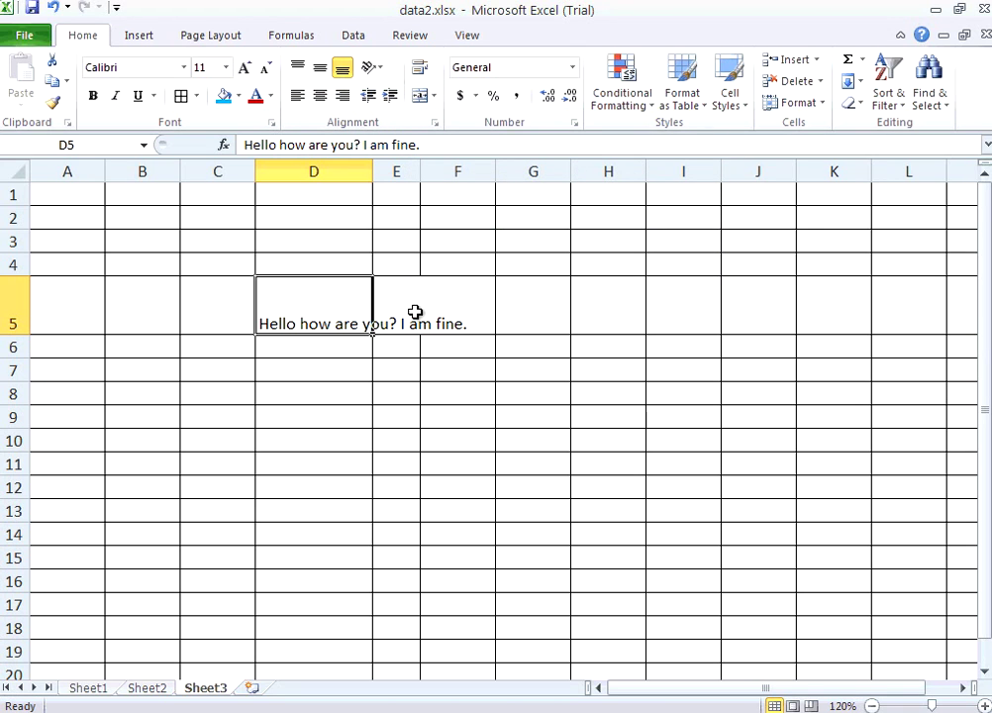
pyautogui.click(417, 69)
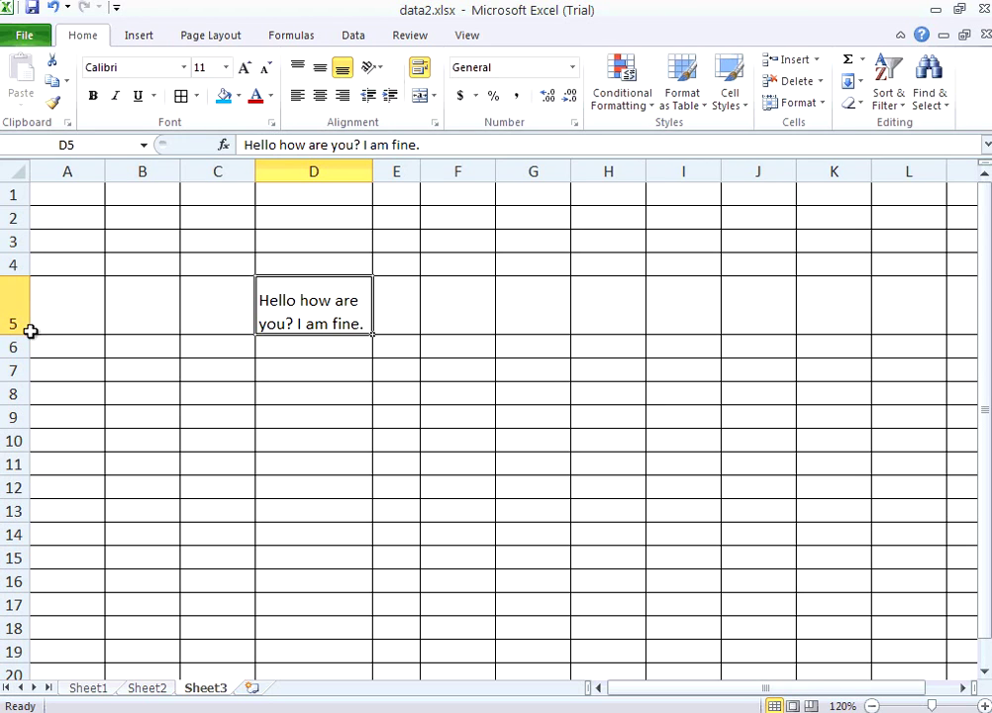
# - Make row 5 taller and middle-align the text of cell D5 vertically after trying top and bottom alignment
pyautogui.moveTo(24, 335); pyautogui.dragTo(26, 354)
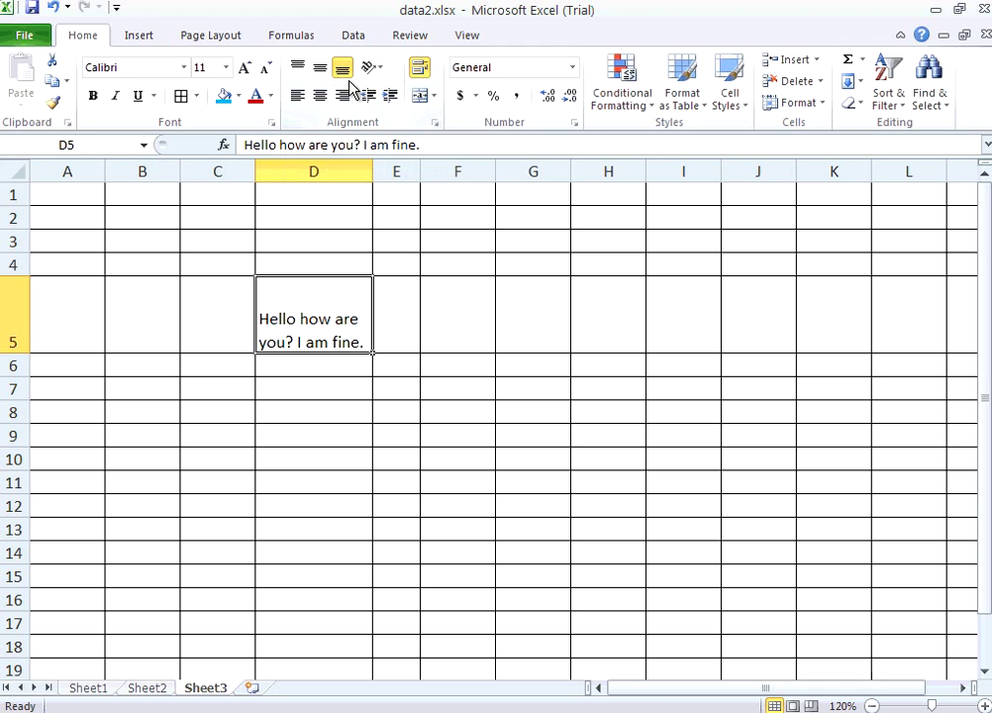
pyautogui.click(298, 70)
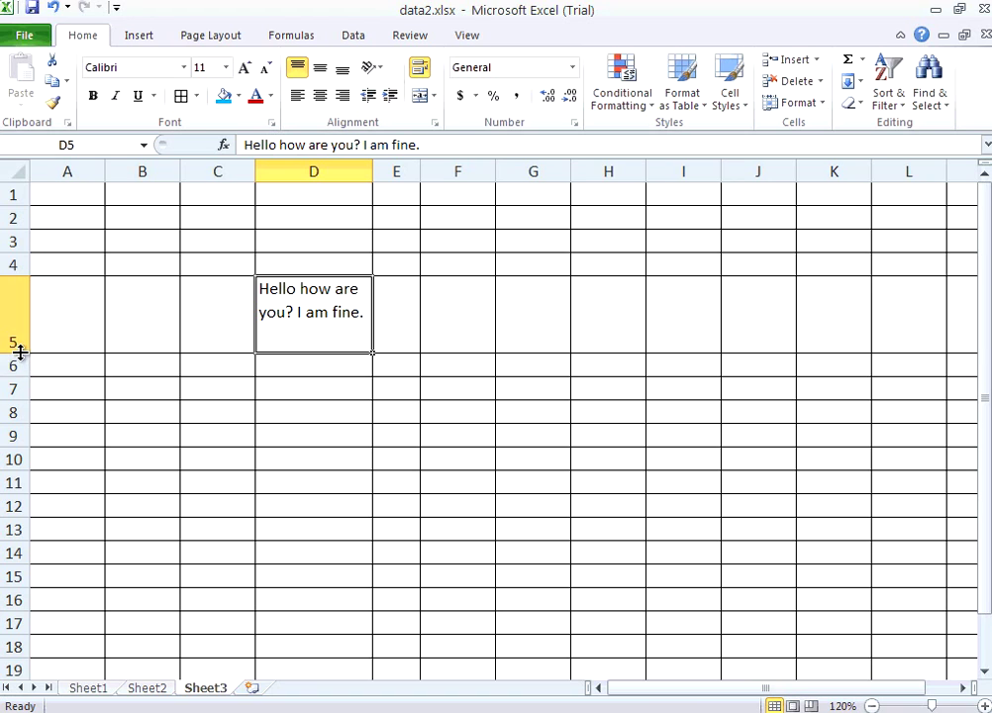
pyautogui.moveTo(18, 352); pyautogui.dragTo(18, 365)
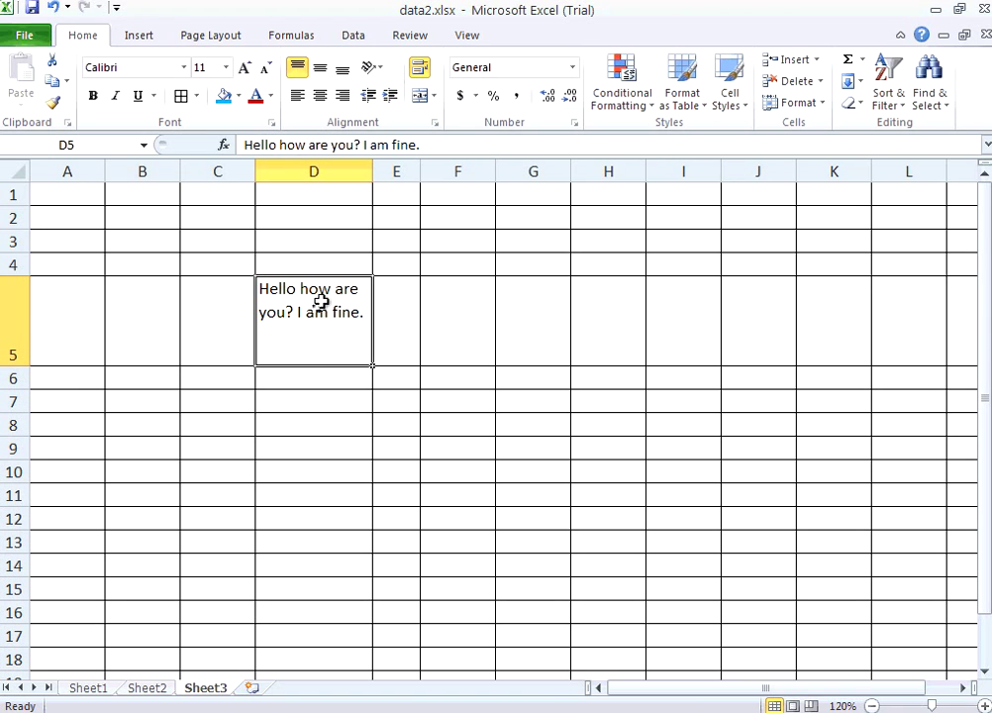
pyautogui.click(343, 69)
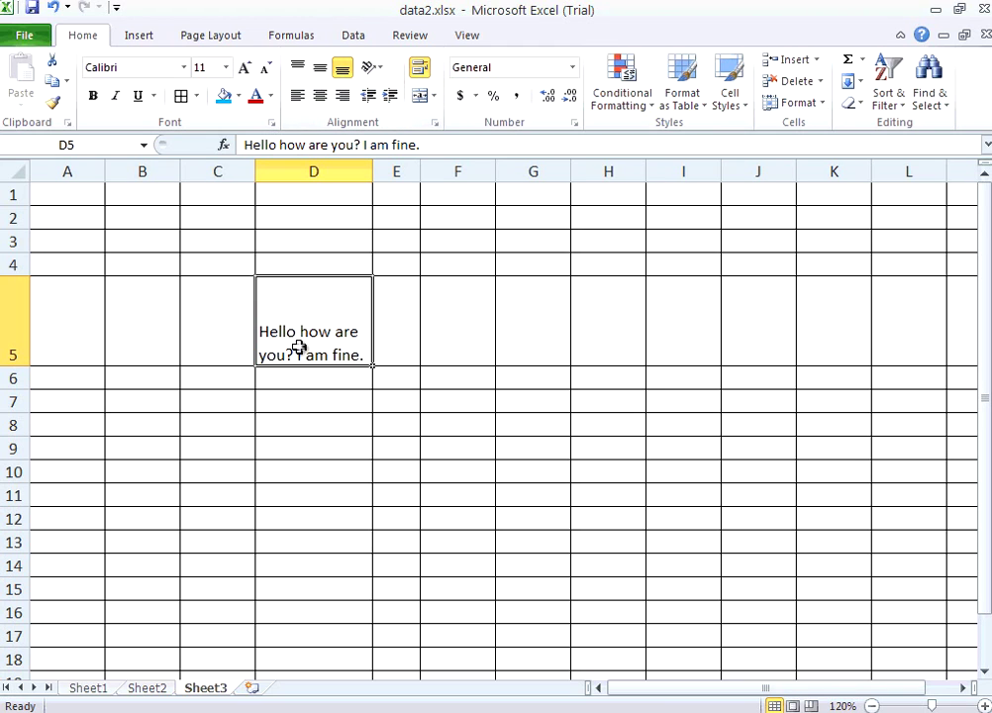
pyautogui.click(317, 71)
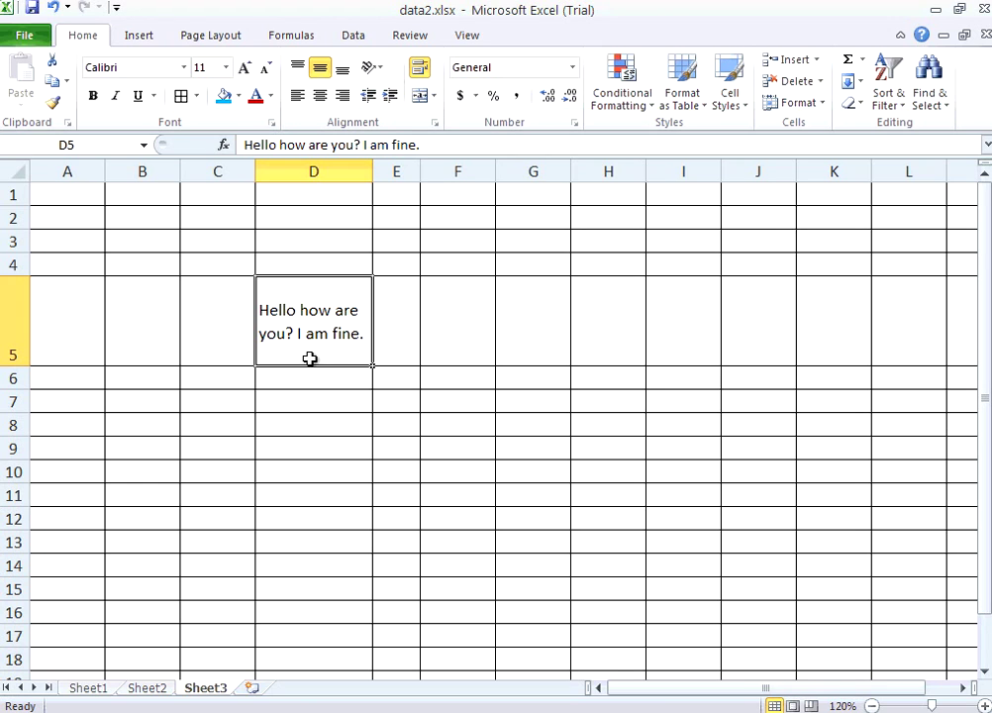
# - Widen column D until the D5 text fits on one line, and center it horizontally after trying right alignment
pyautogui.moveTo(375, 168); pyautogui.dragTo(441, 169)
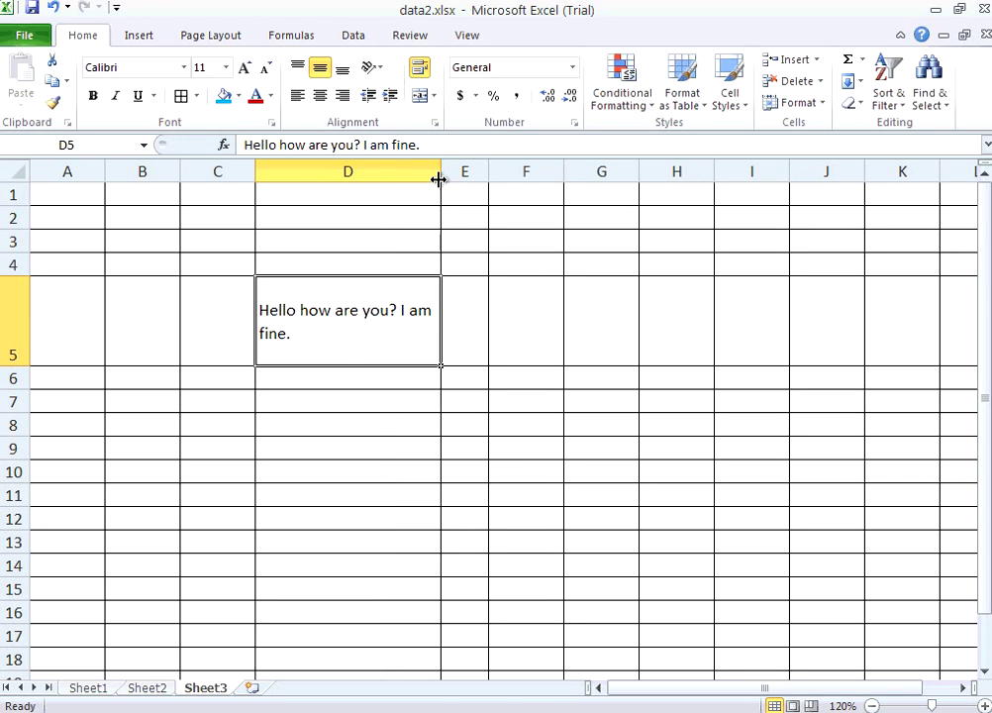
pyautogui.moveTo(440, 176); pyautogui.dragTo(615, 175)
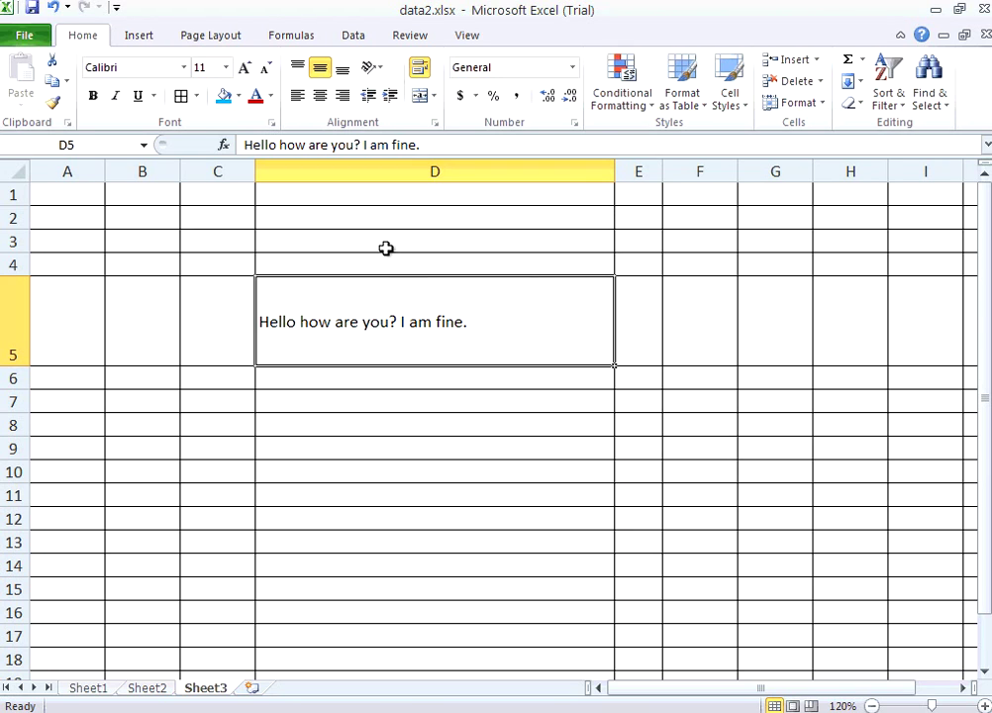
pyautogui.click(341, 96)
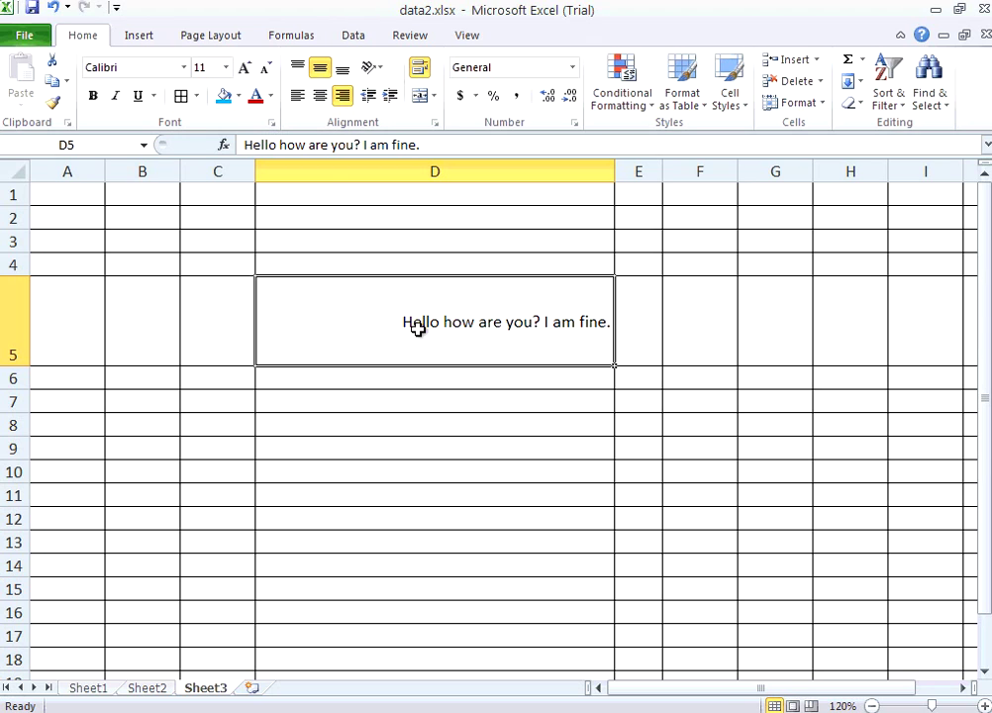
pyautogui.click(321, 97)
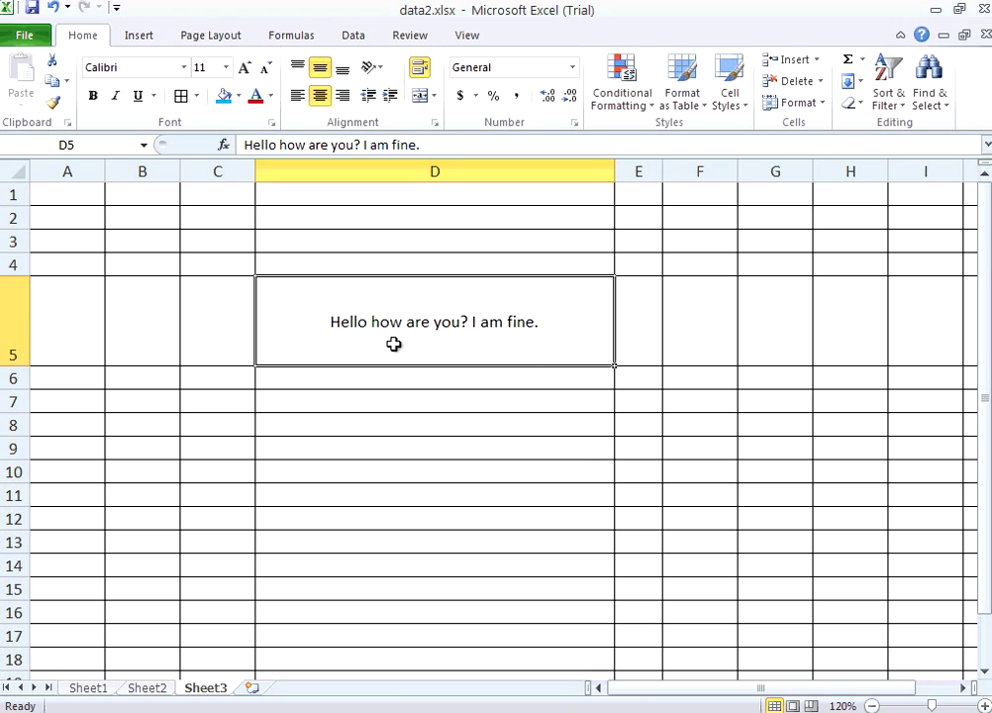
# - Try angling the text in cell D5 counterclockwise and undo the rotation
pyautogui.click(369, 70)
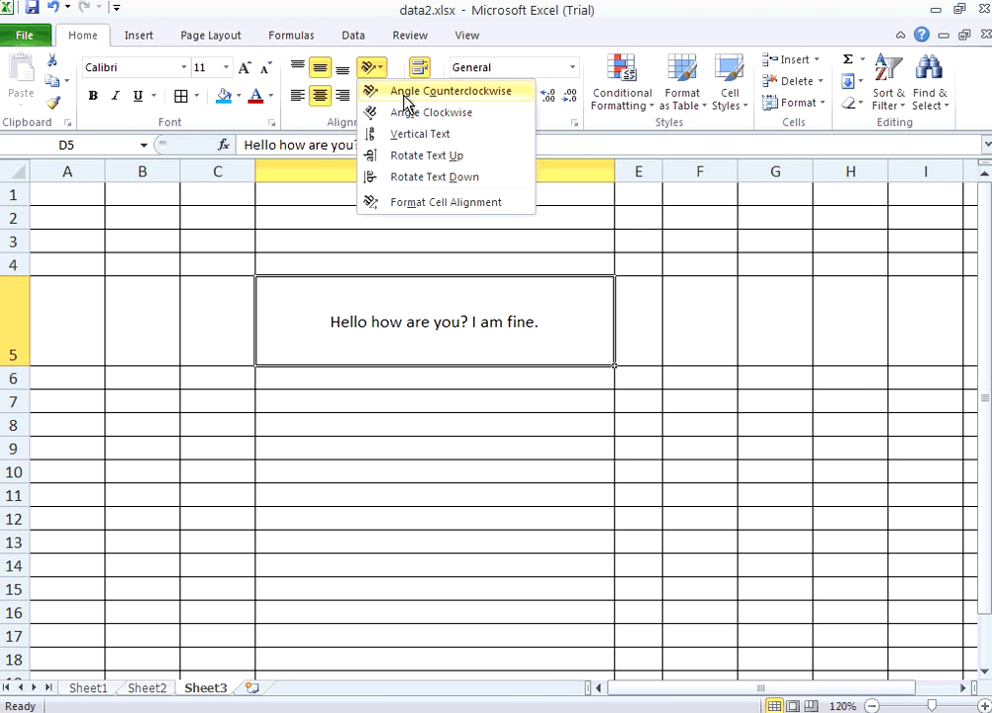
pyautogui.click(405, 95)
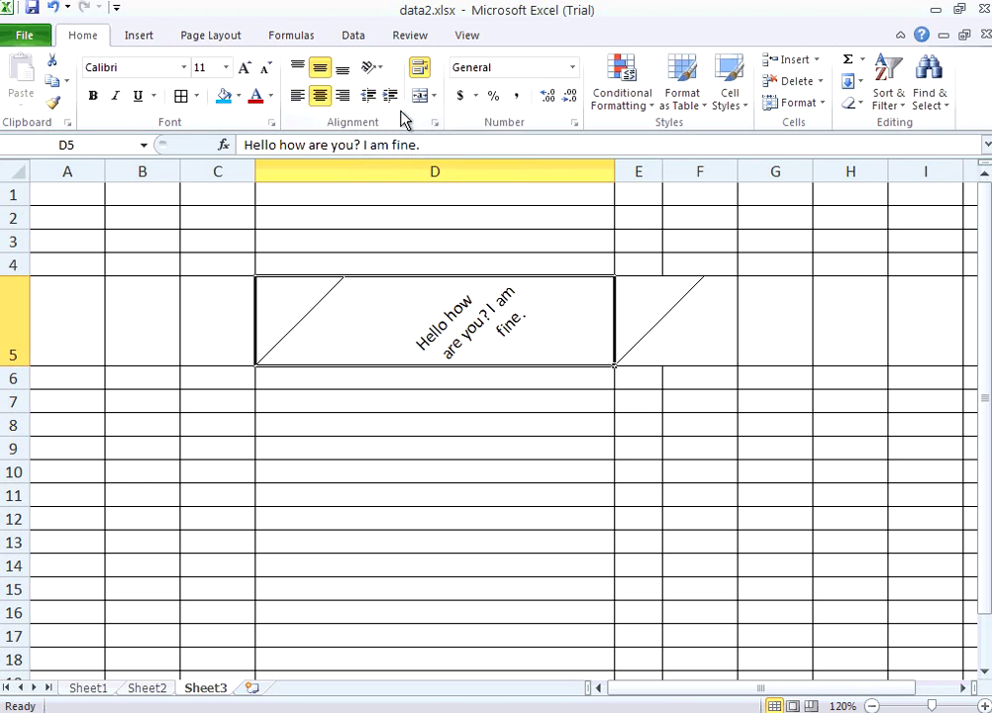
pyautogui.click(684, 338)
pyautogui.click(516, 337)
pyautogui.click(382, 71)
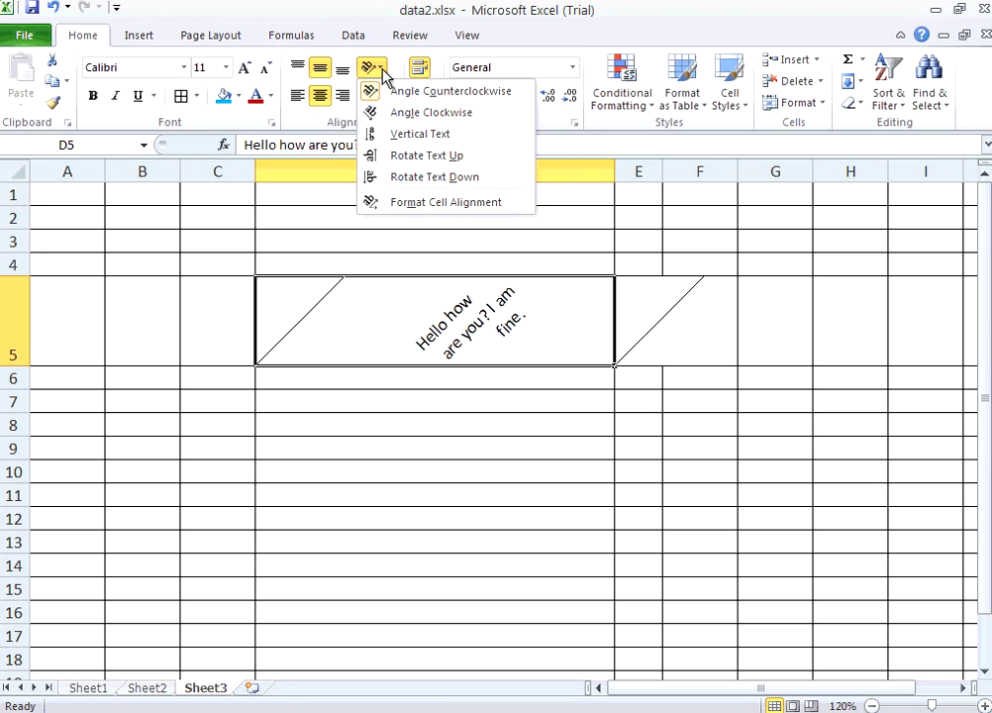
pyautogui.click(376, 70)
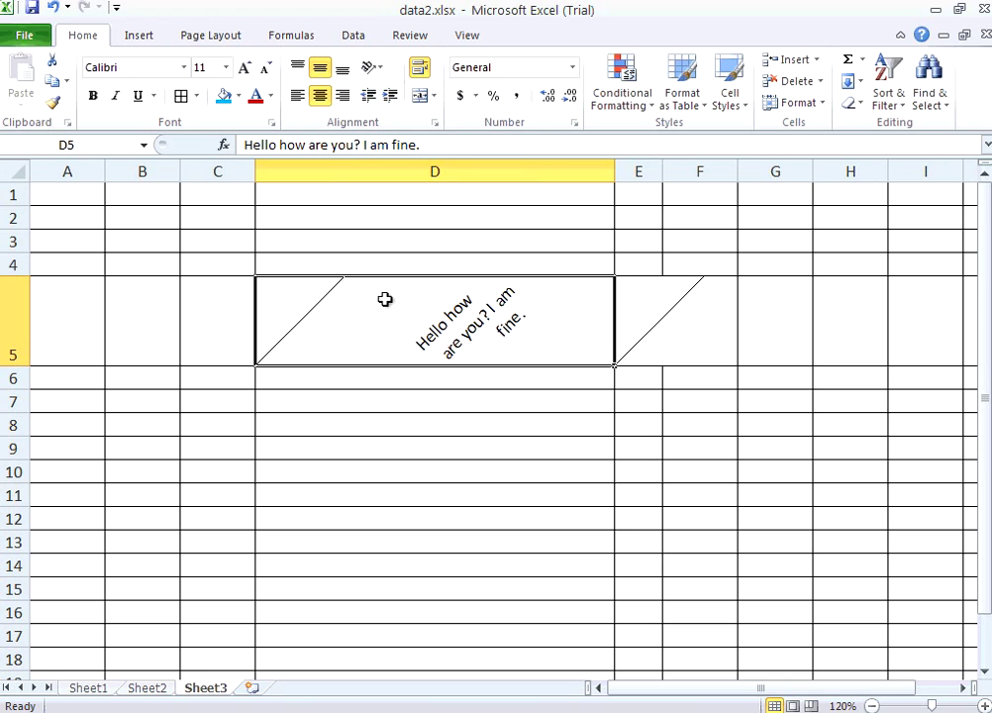
pyautogui.hotkey('ctrl', 'z')
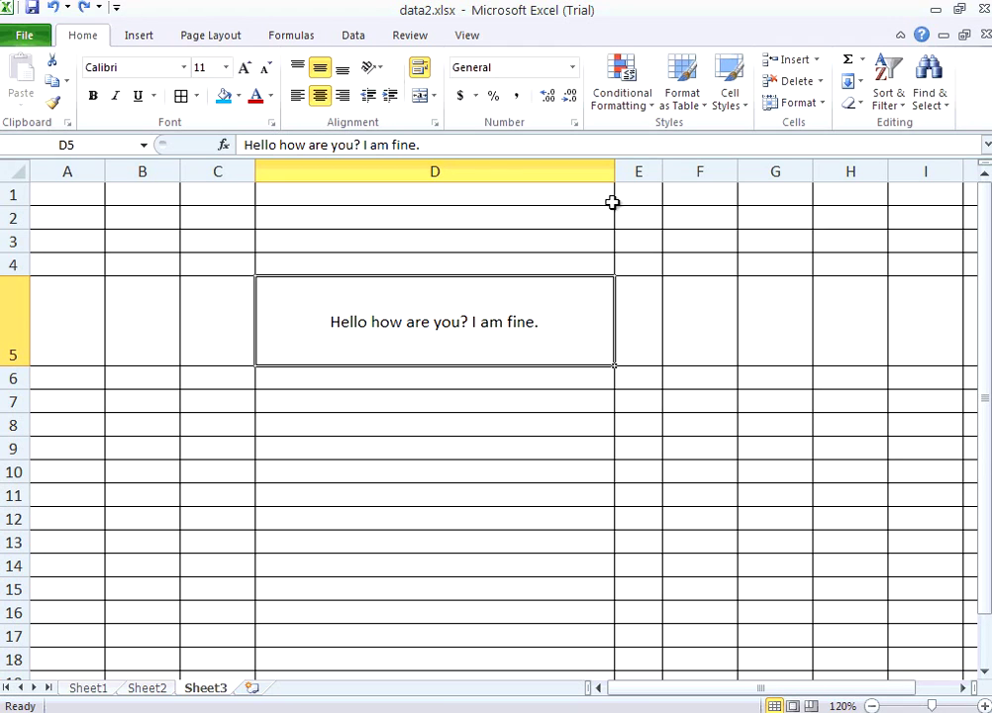
# - Narrow column D so the D5 text wraps onto two lines, and keep it centered after trying right alignment
pyautogui.moveTo(614, 172); pyautogui.dragTo(429, 172)
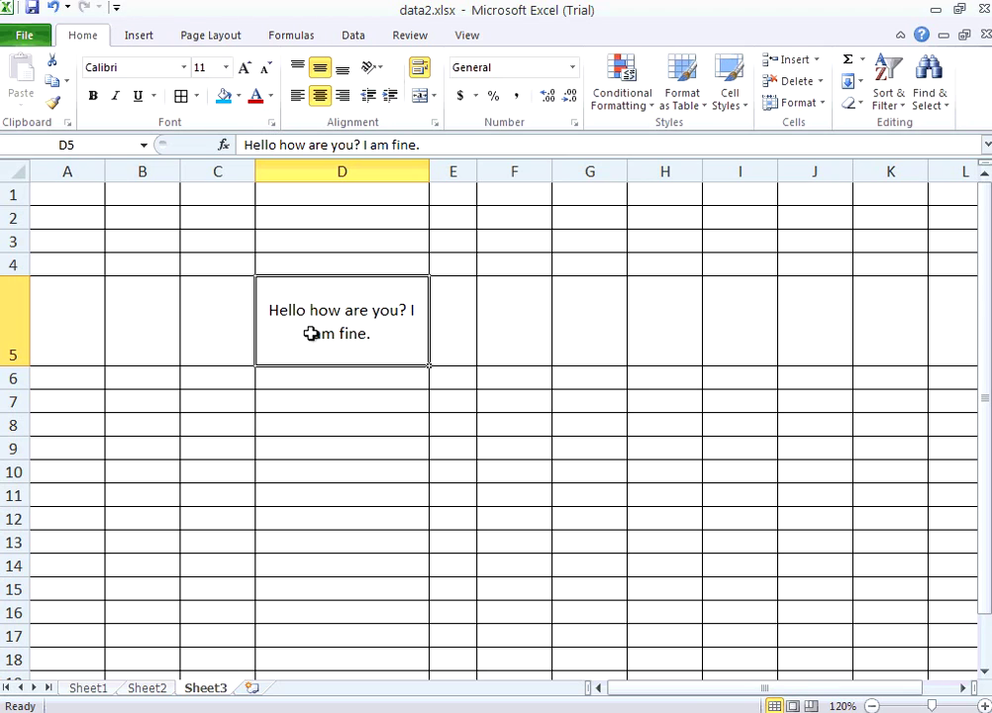
pyautogui.click(343, 96)
pyautogui.click(320, 96)
# - Merge the empty cells F5 through H5 into a single cell with the Merge Cells option
pyautogui.click(505, 303)
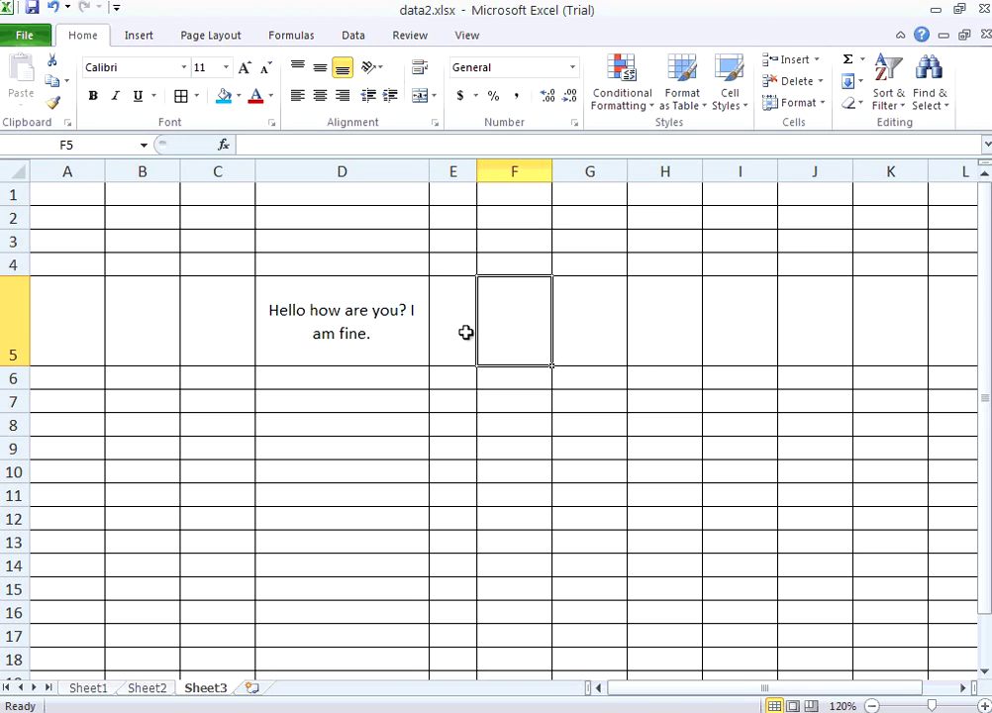
pyautogui.click(609, 335)
pyautogui.click(677, 334)
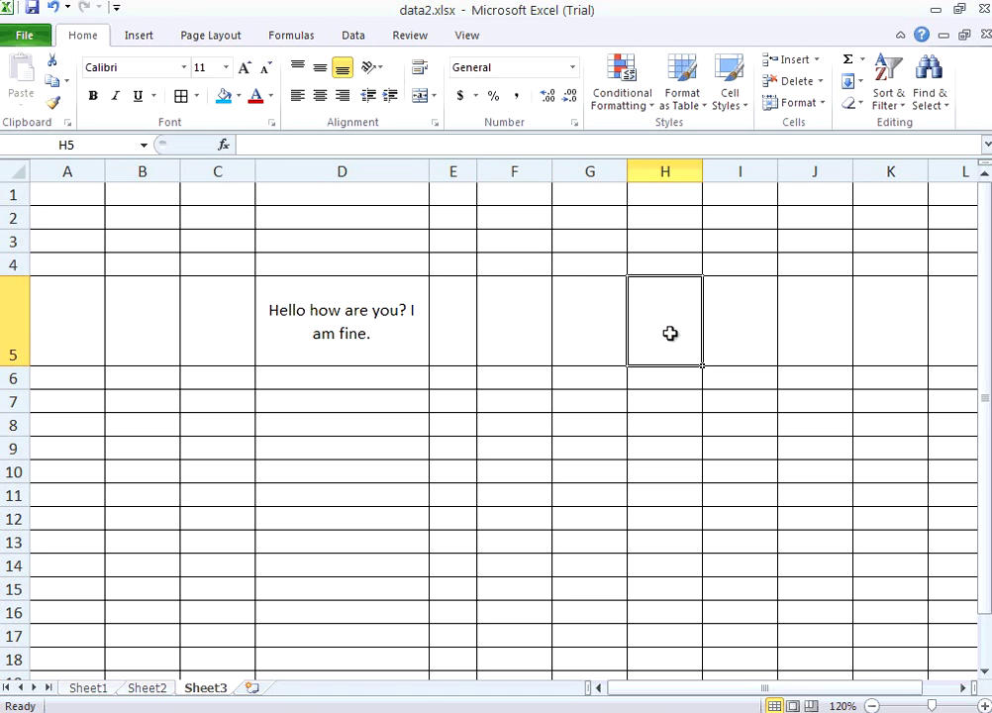
pyautogui.click(523, 319)
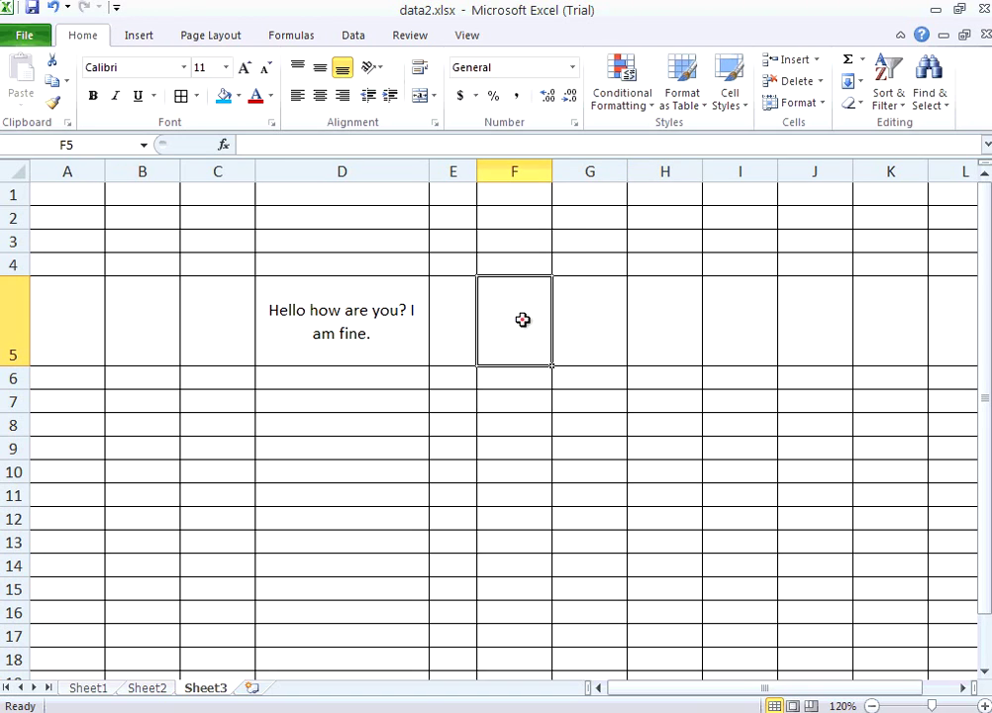
pyautogui.keyDown('shift'); pyautogui.click(660, 328); pyautogui.keyUp('shift')
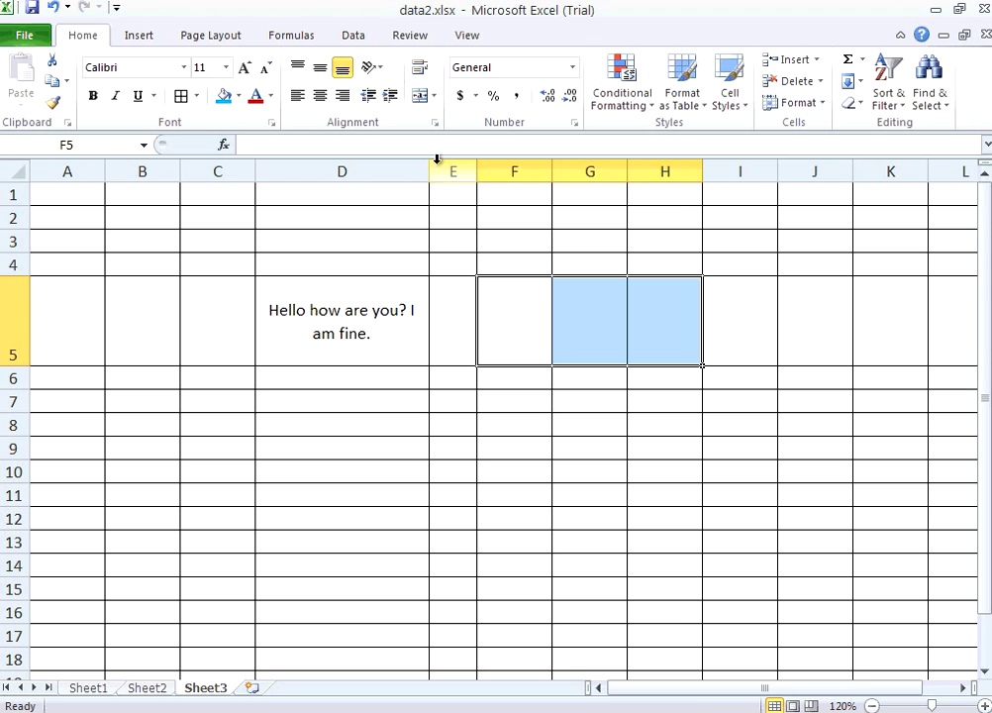
pyautogui.click(434, 99)
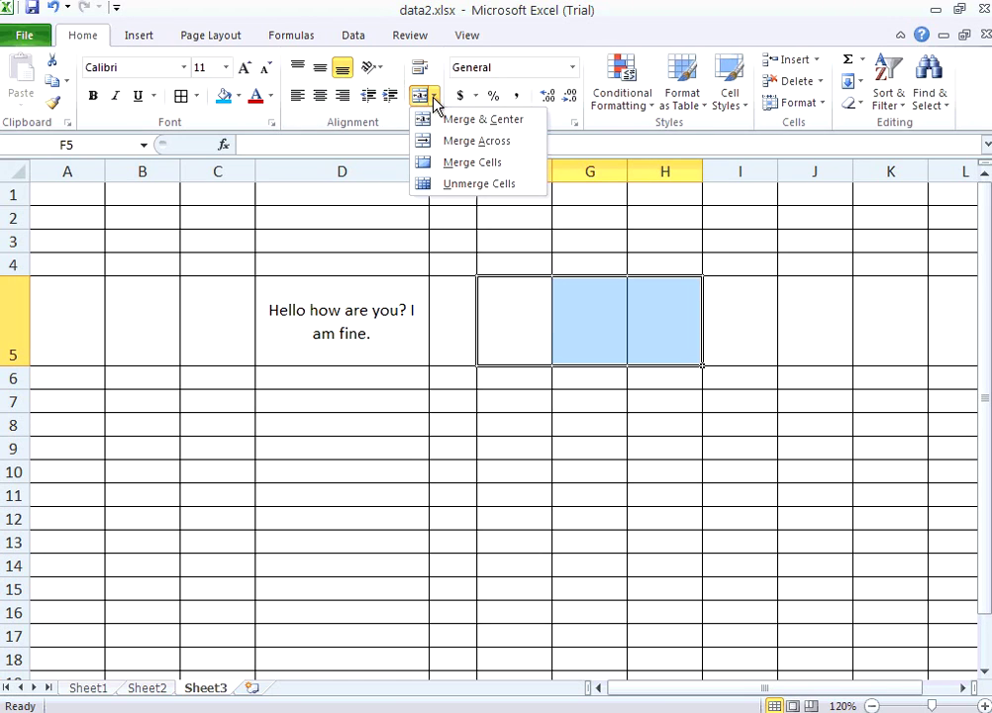
pyautogui.click(428, 164)
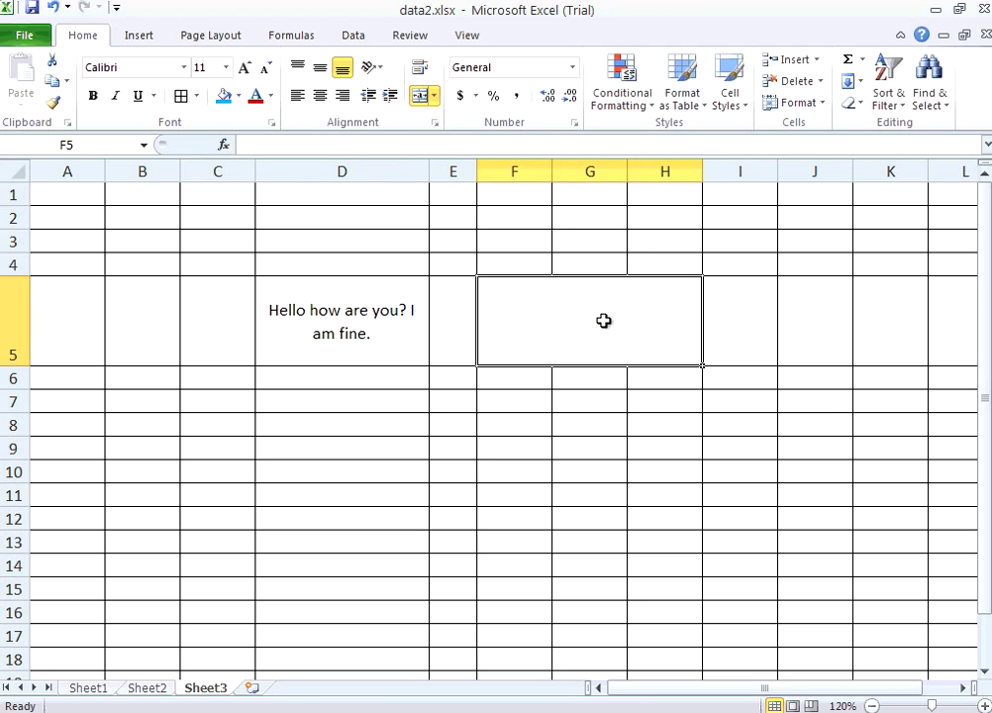
# - Compare the merged F5:H5 cell with its neighbouring cells, undo the merge and redo it
pyautogui.click(593, 271)
pyautogui.click(598, 374)
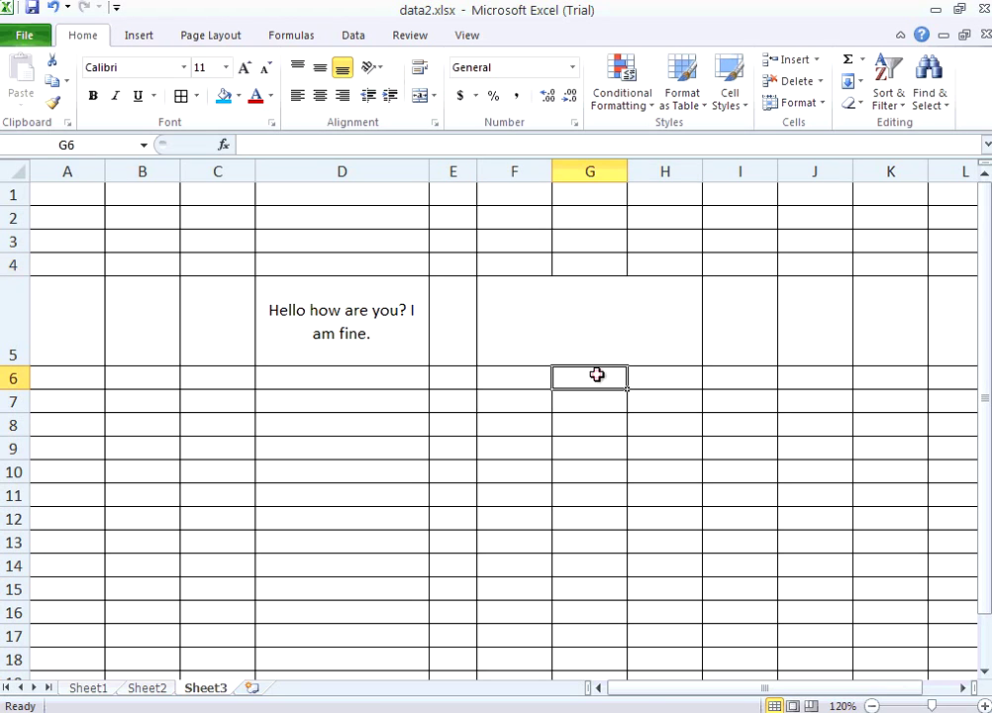
pyautogui.click(592, 337)
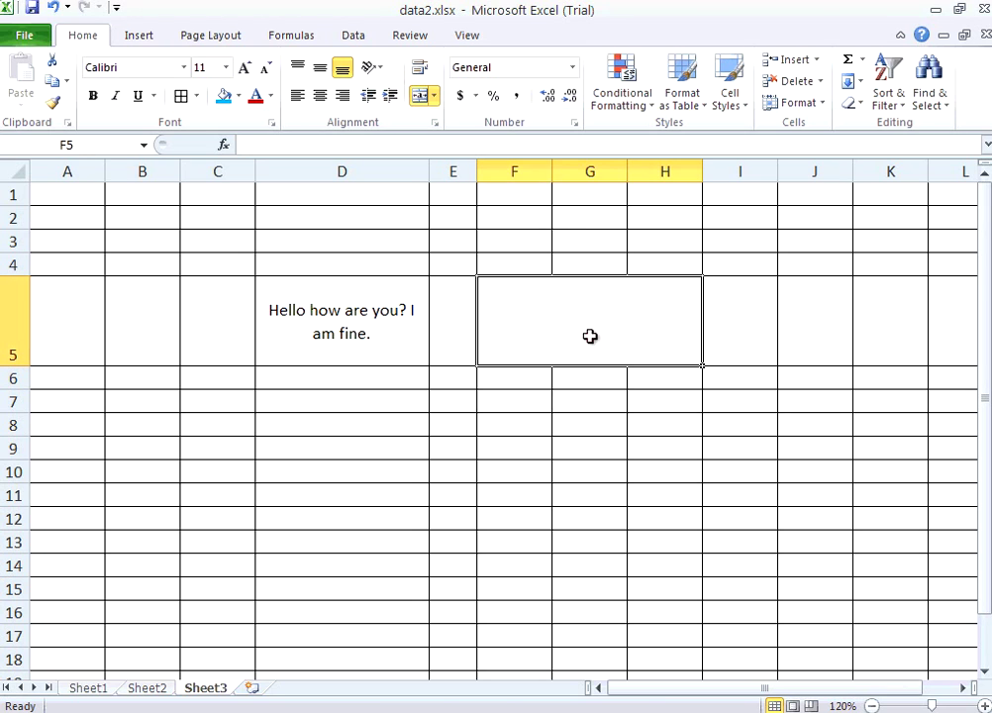
pyautogui.click(715, 327)
pyautogui.click(606, 328)
pyautogui.hotkey('ctrl', 'z')
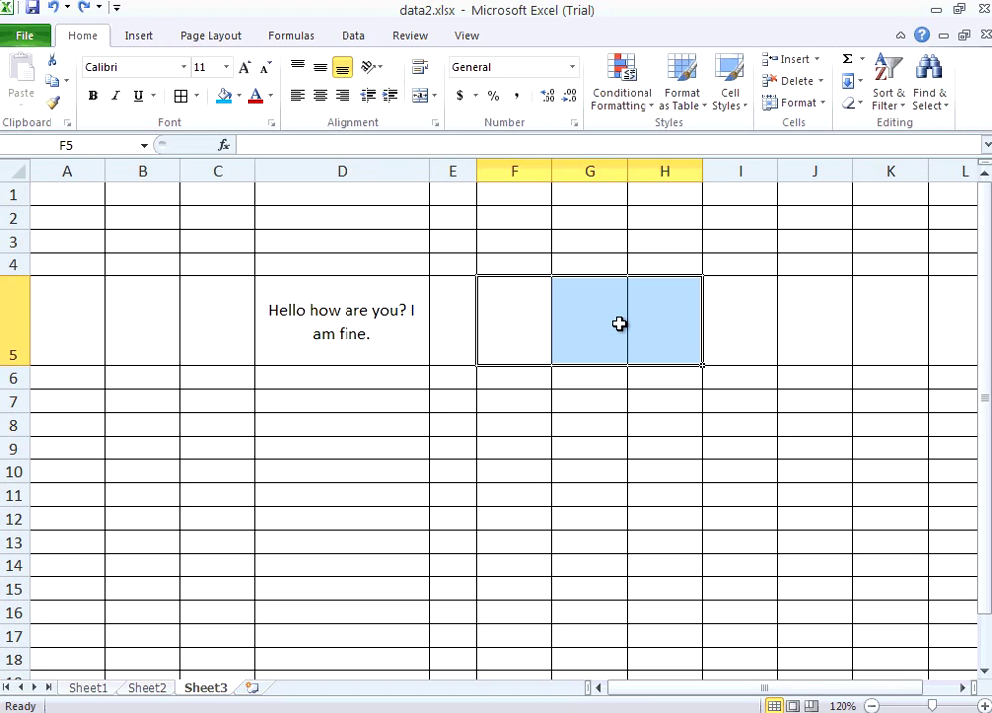
pyautogui.hotkey('ctrl', 'y')
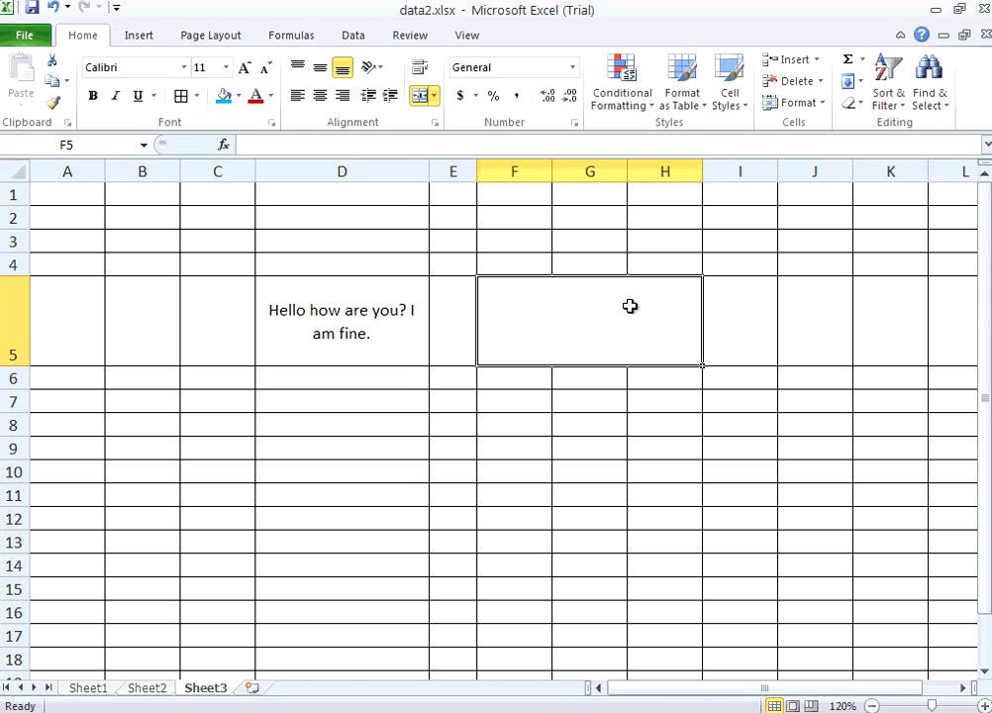
# - Fill cell D5, which holds the greeting text, with the current light blue fill color
pyautogui.click(367, 315)
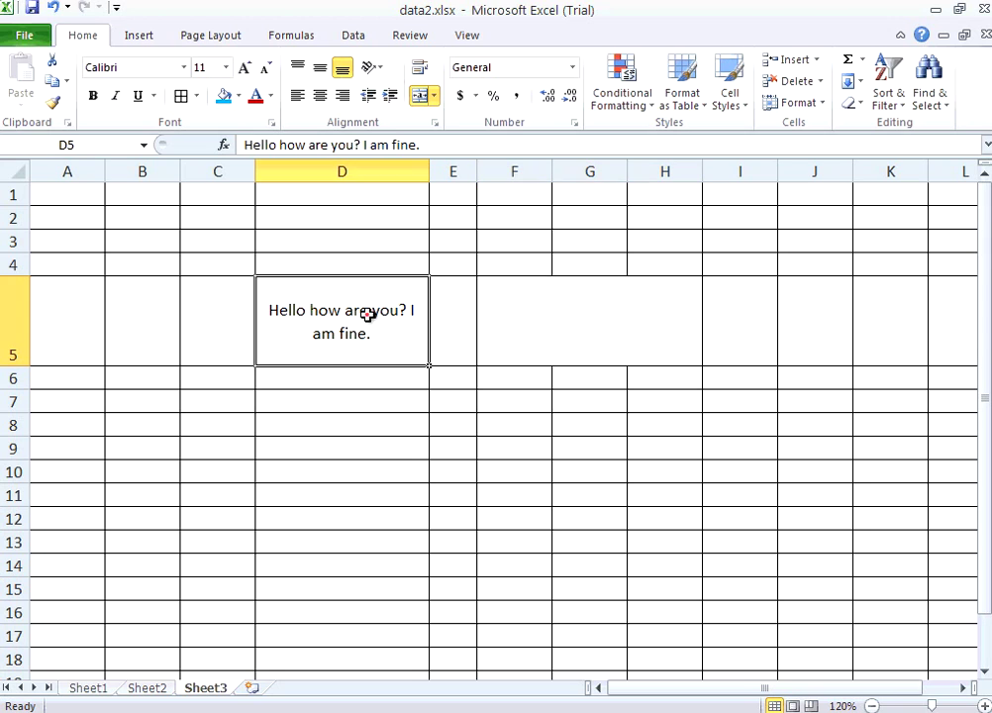
pyautogui.click(225, 103)
pyautogui.click(510, 323)
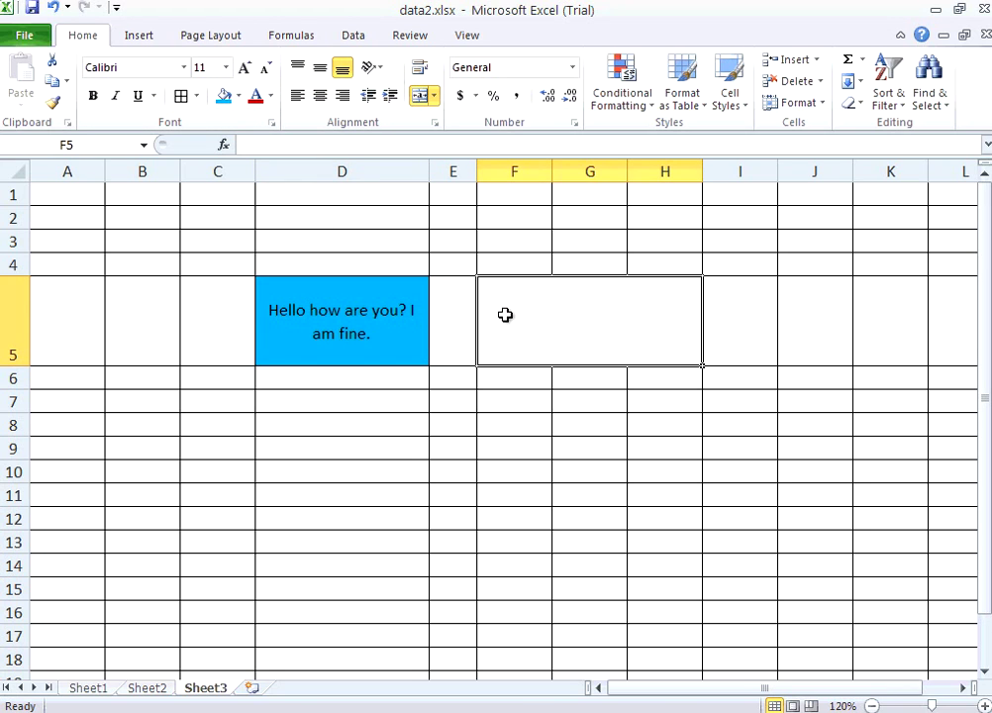